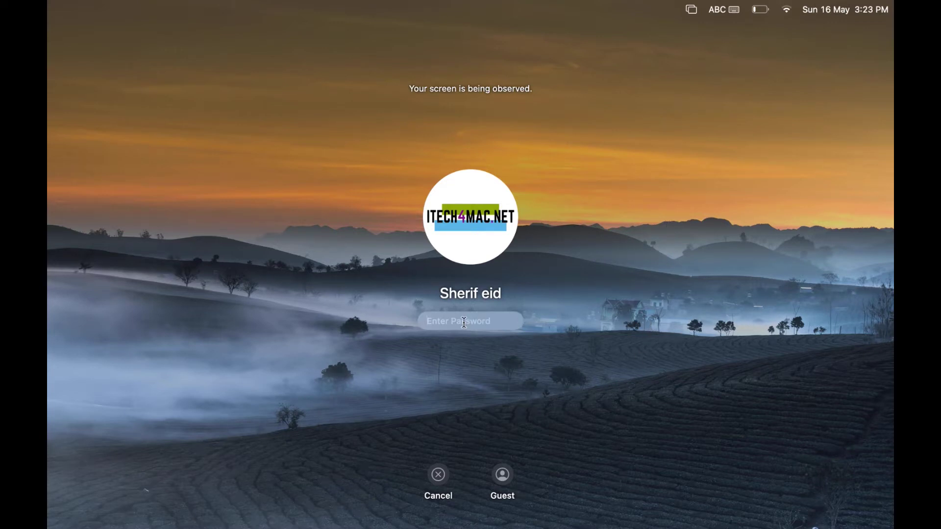
# Enter the account password at the macOS login window to reach the desktop.
pyautogui.write('aaaaaaaaa')
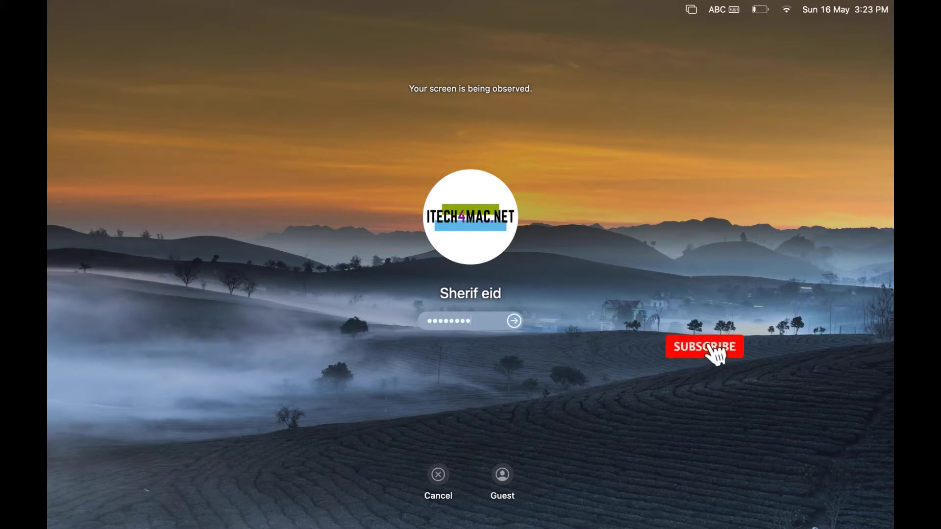
pyautogui.write('aaa')
pyautogui.press('Return')
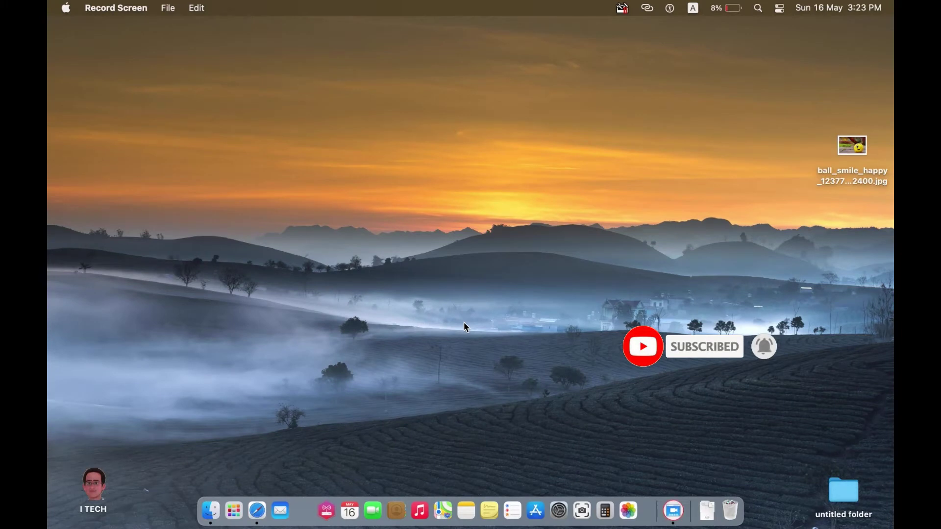
pyautogui.doubleClick(861, 150)
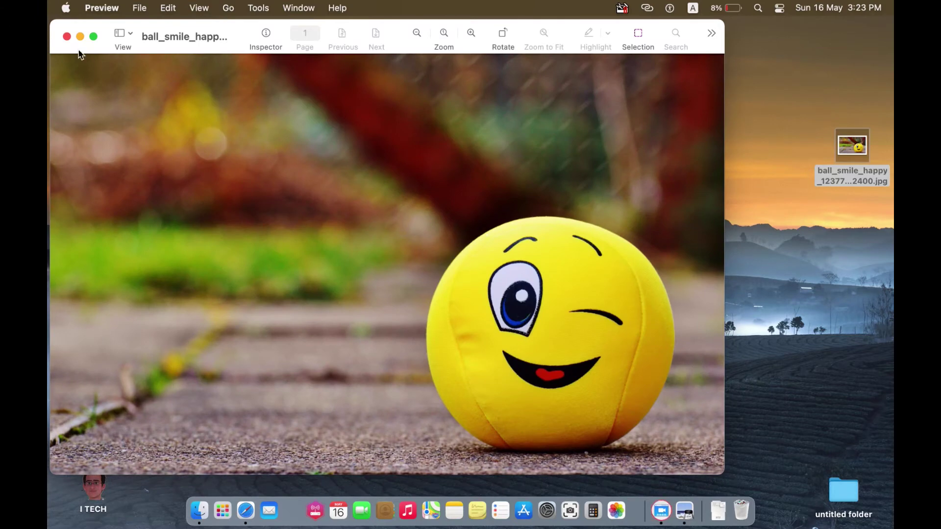
pyautogui.click(66, 37)
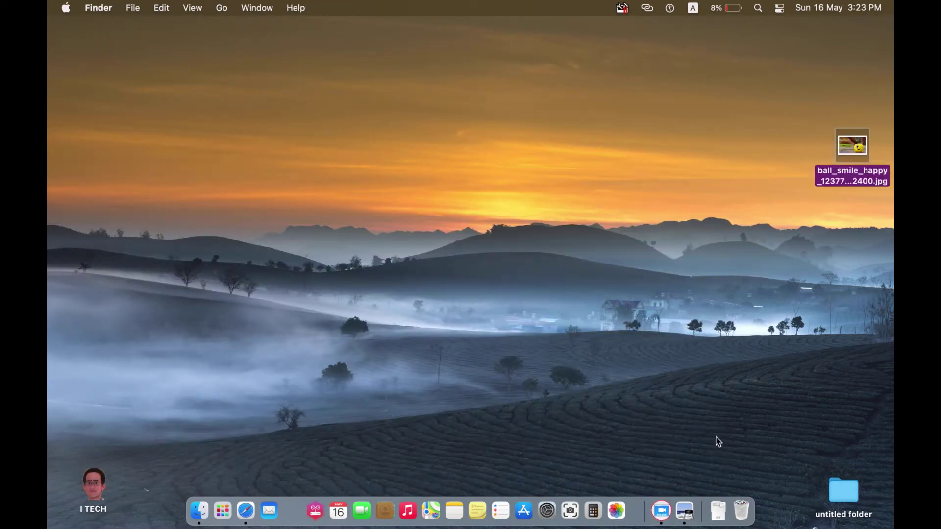
pyautogui.click(484, 216)
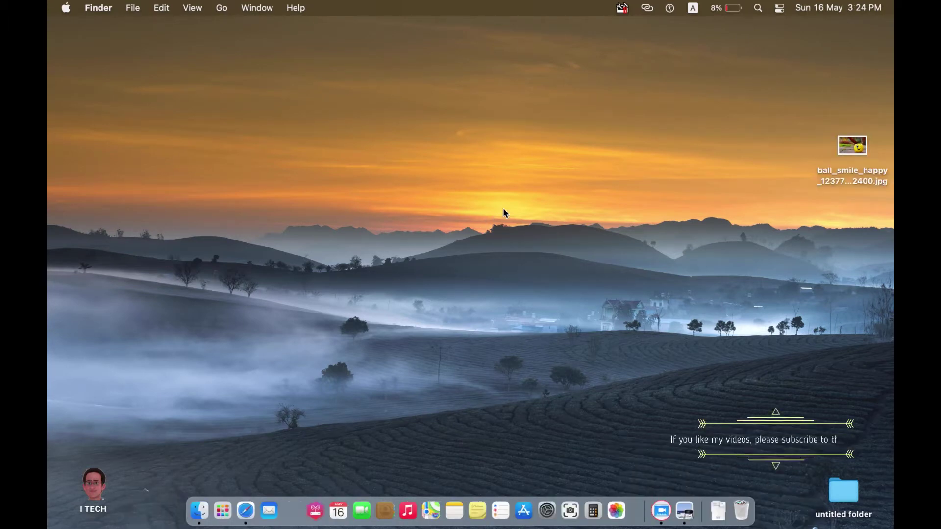
# Rename the desktop smiley-ball image from .jpg to lockscreen.png, confirming the .png extension.
pyautogui.click(843, 182)
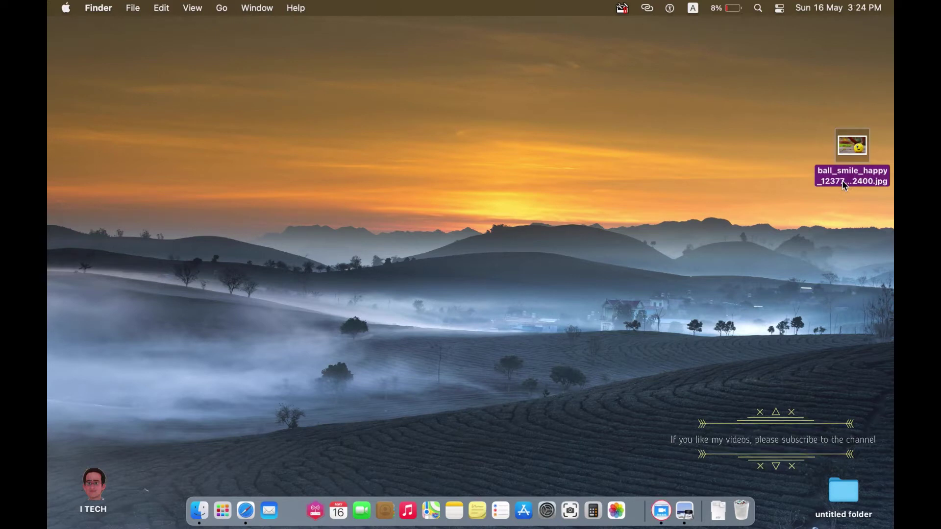
pyautogui.click(842, 181)
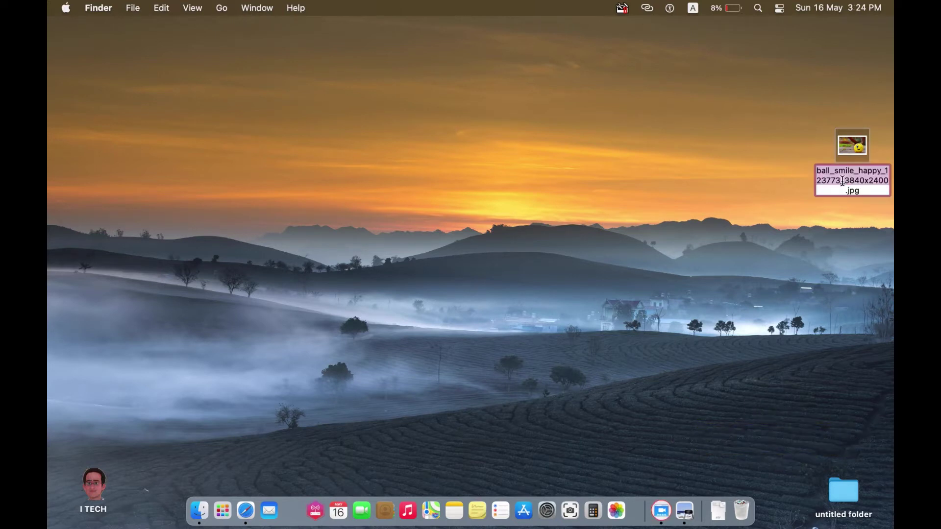
pyautogui.write('lockscreen')
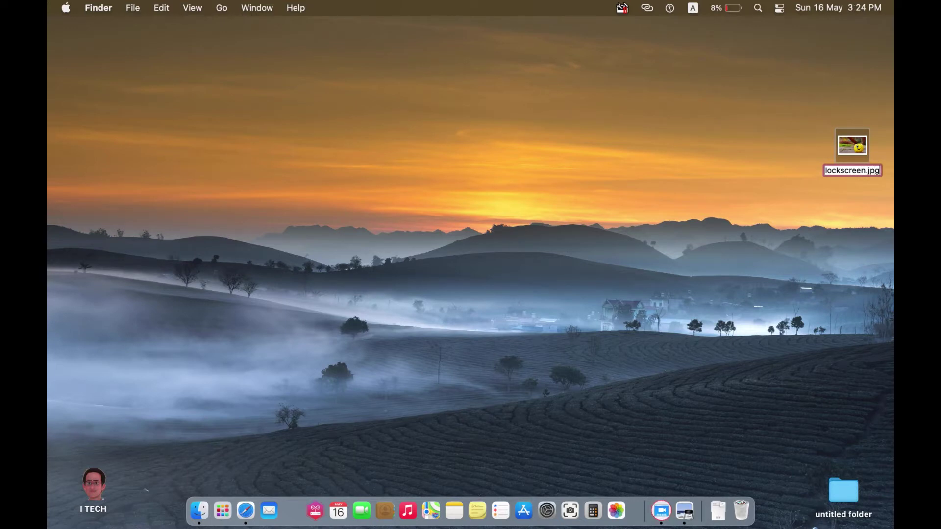
pyautogui.press('End')
pyautogui.press('BackSpace')
pyautogui.press('BackSpace')
pyautogui.press('BackSpace')
pyautogui.write('png')
pyautogui.press('Return')
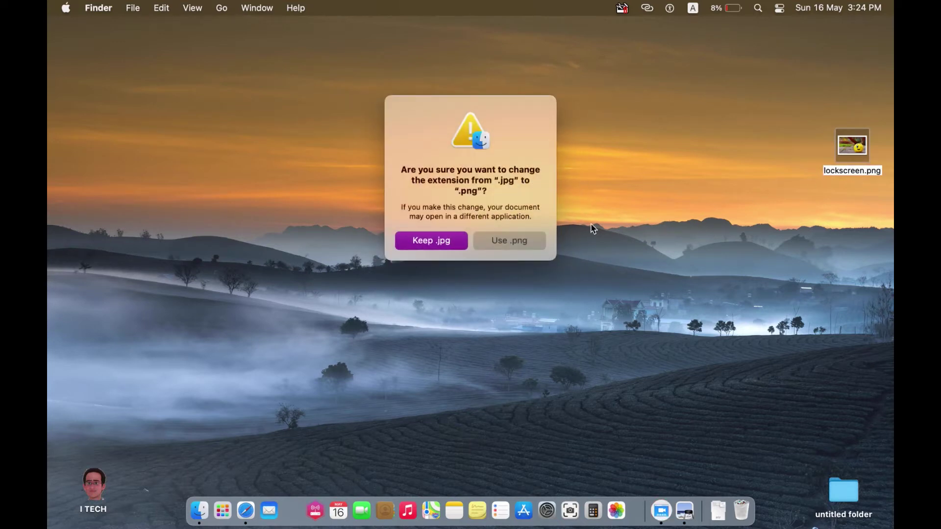
pyautogui.click(528, 243)
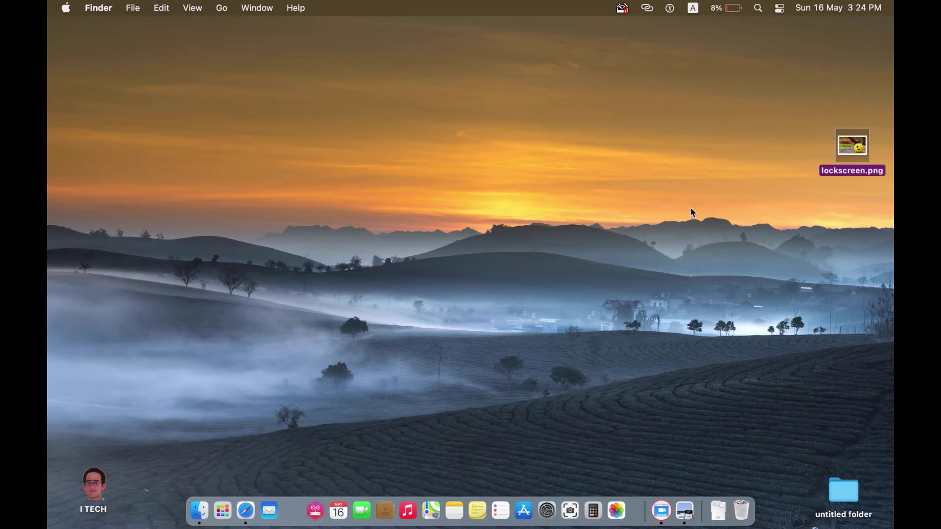
pyautogui.click(549, 235)
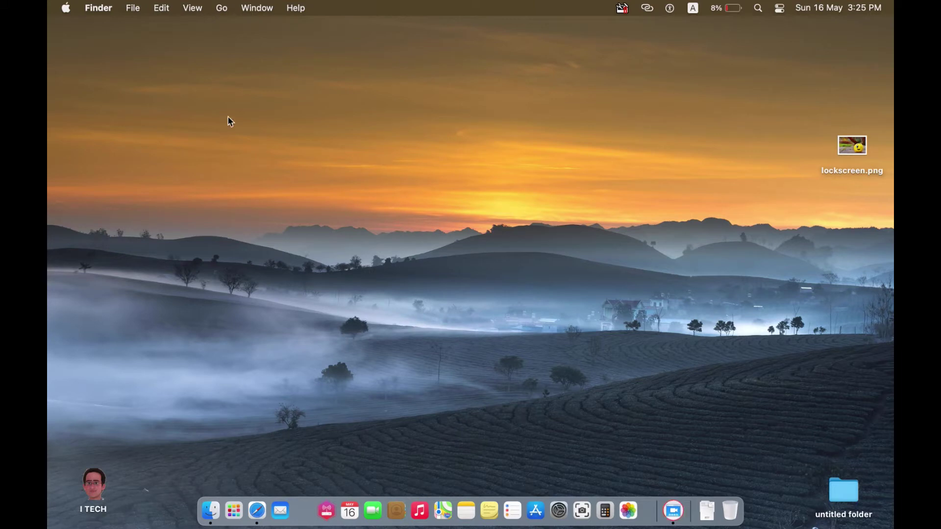
# Enable Hard disks in Finder's General preferences and move the AppleHD icon away from the corner.
pyautogui.click(94, 10)
pyautogui.click(111, 54)
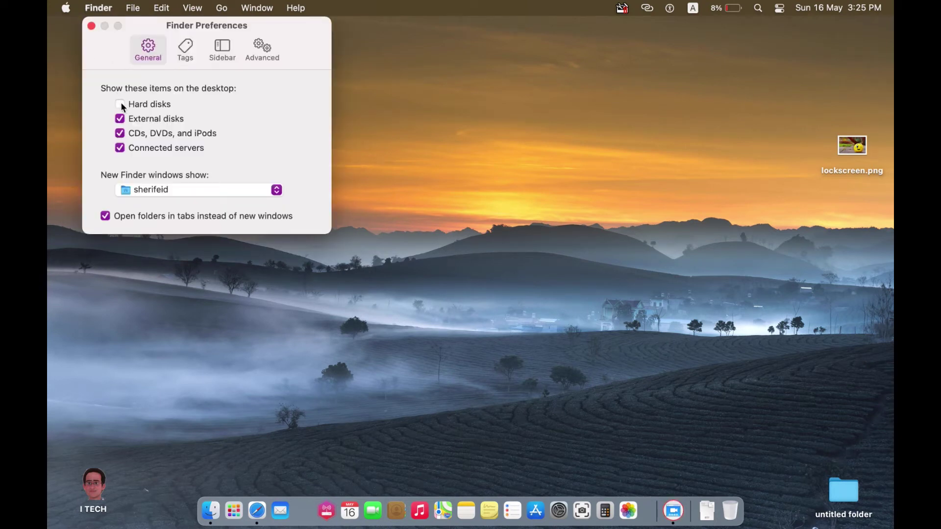
pyautogui.click(120, 104)
pyautogui.click(856, 54)
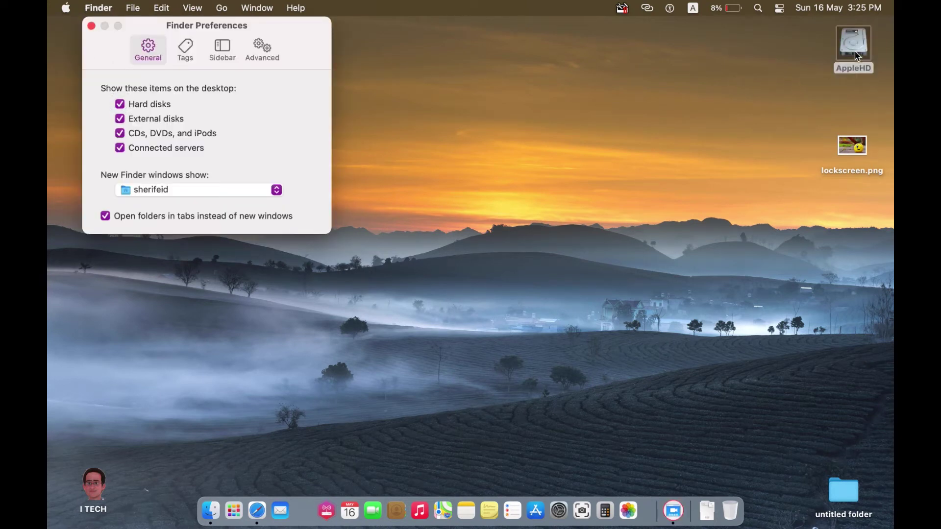
pyautogui.moveTo(857, 55); pyautogui.dragTo(732, 78)
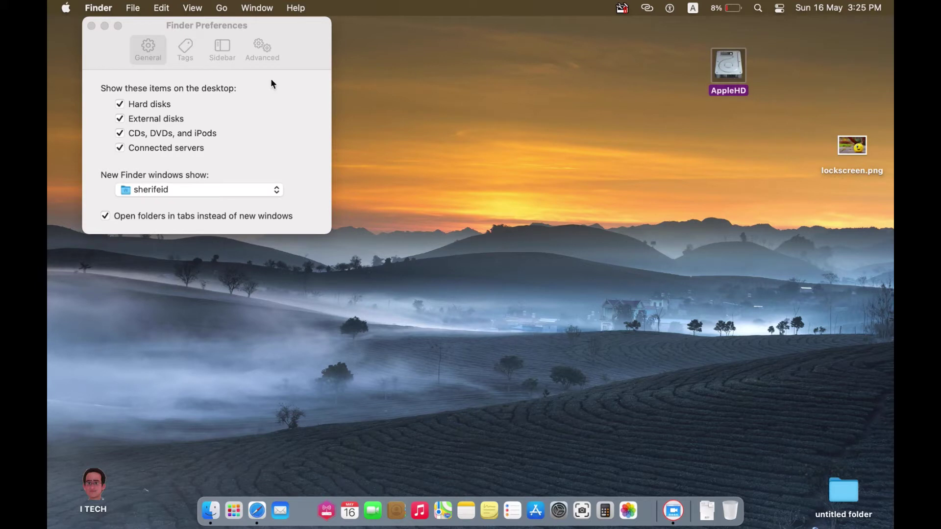
pyautogui.click(91, 26)
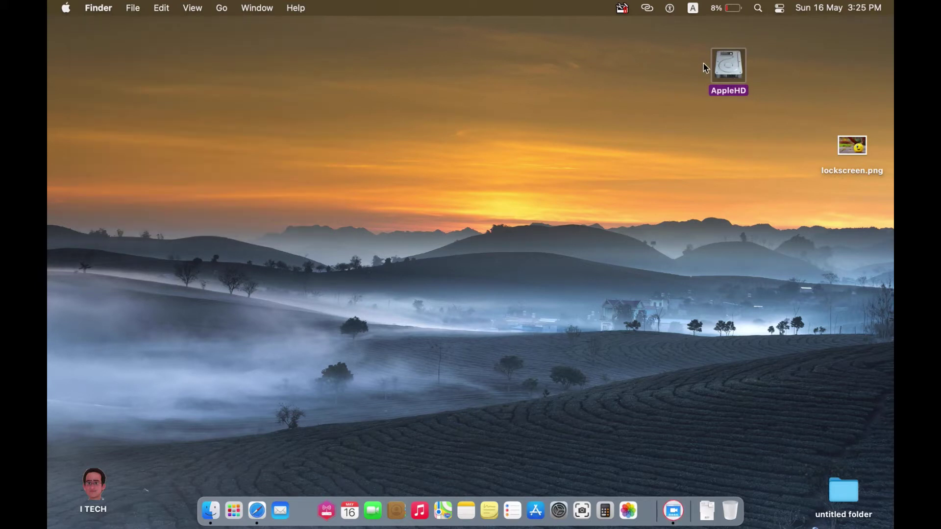
# Go to AppleHD > Library > Caches > Desktop Pictures > UUID folder and narrow the window.
pyautogui.doubleClick(727, 73)
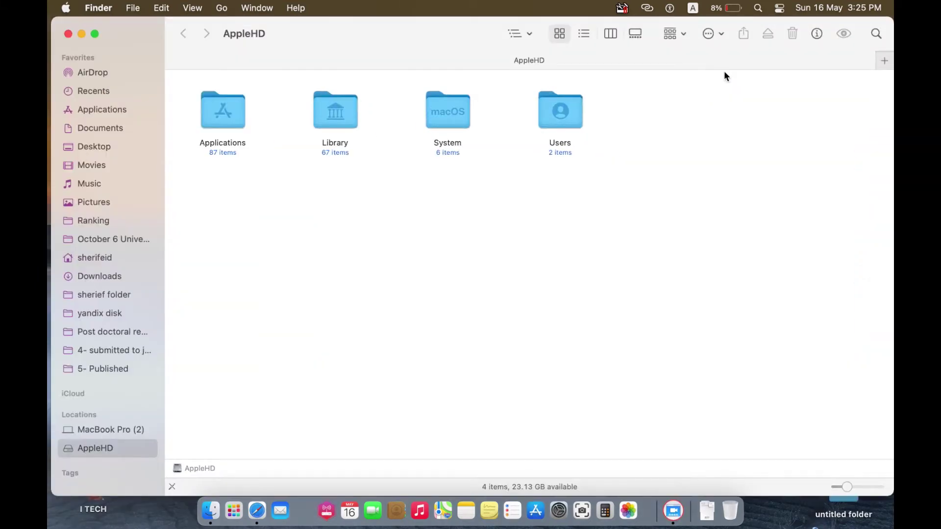
pyautogui.doubleClick(322, 120)
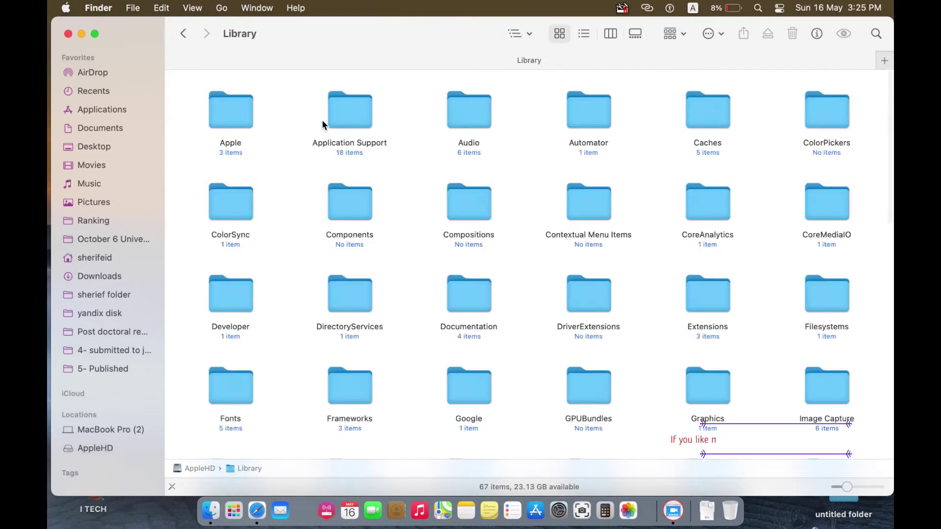
pyautogui.doubleClick(707, 123)
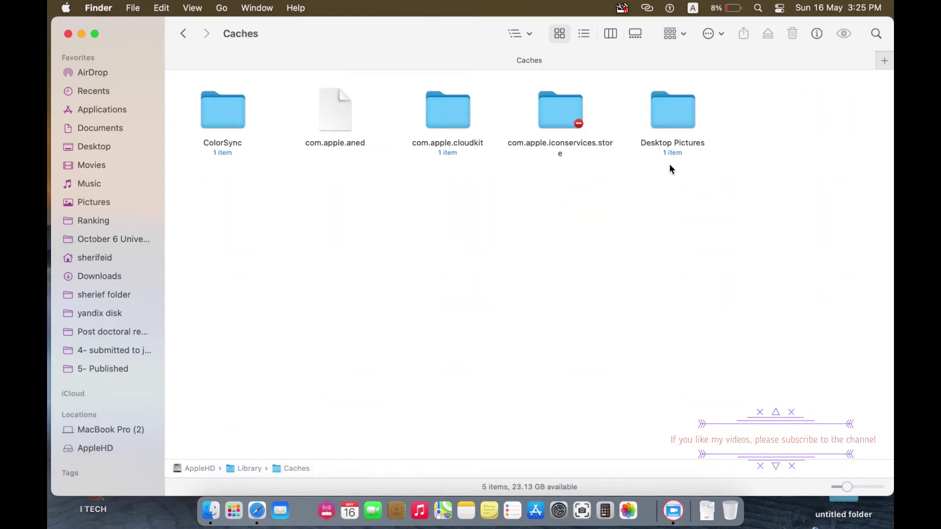
pyautogui.doubleClick(680, 121)
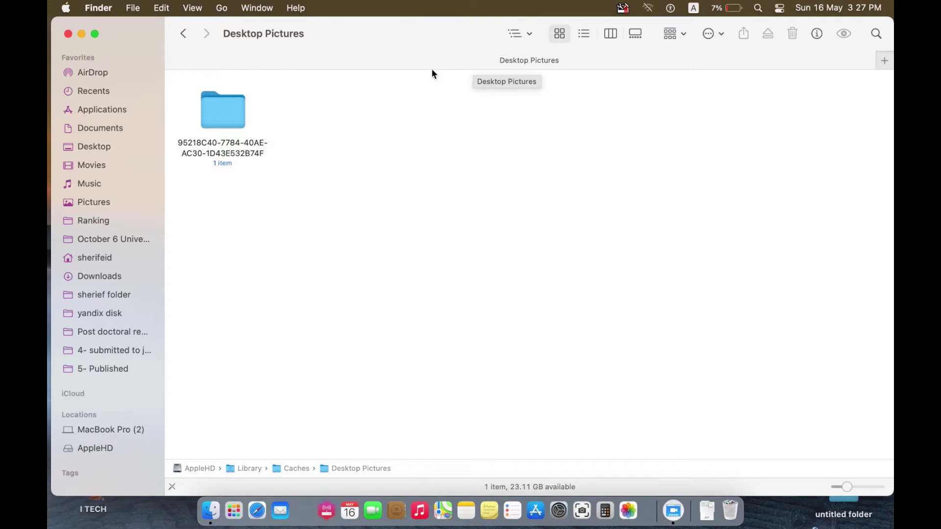
pyautogui.click(240, 108)
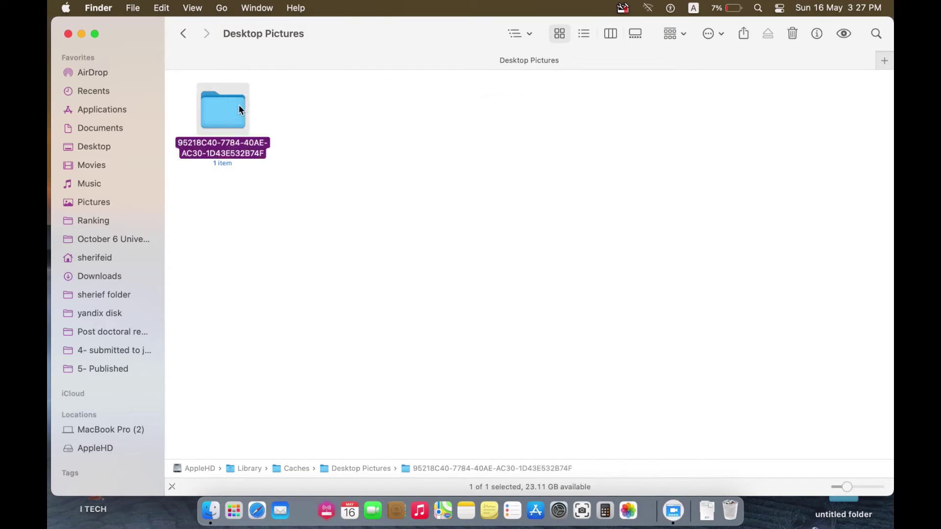
pyautogui.doubleClick(239, 109)
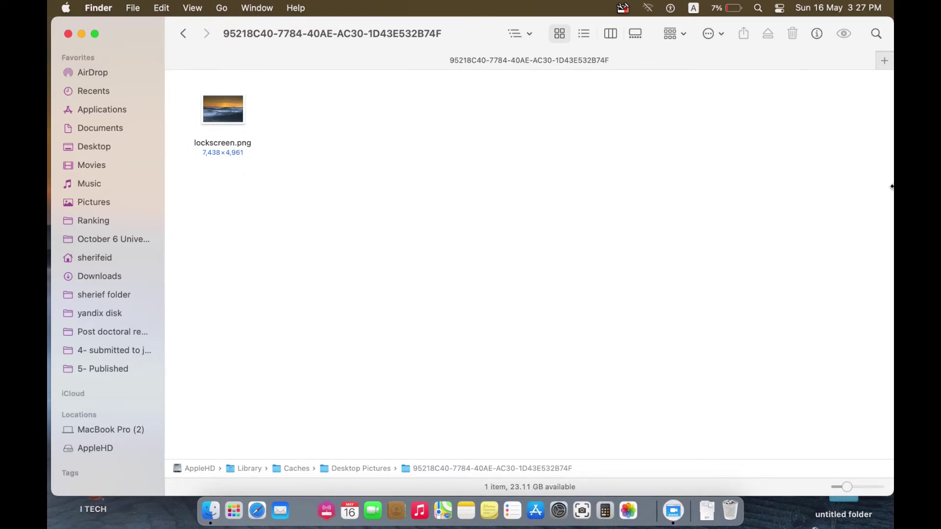
pyautogui.moveTo(892, 187); pyautogui.dragTo(724, 192)
# Drag the desktop lockscreen.png into the UUID folder, replacing the older copy.
pyautogui.moveTo(859, 152); pyautogui.dragTo(490, 178)
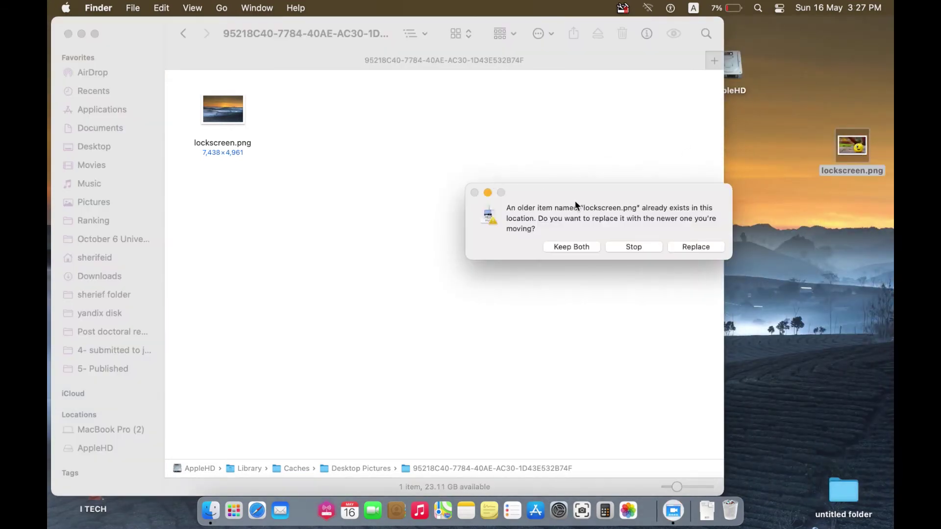
pyautogui.click(686, 247)
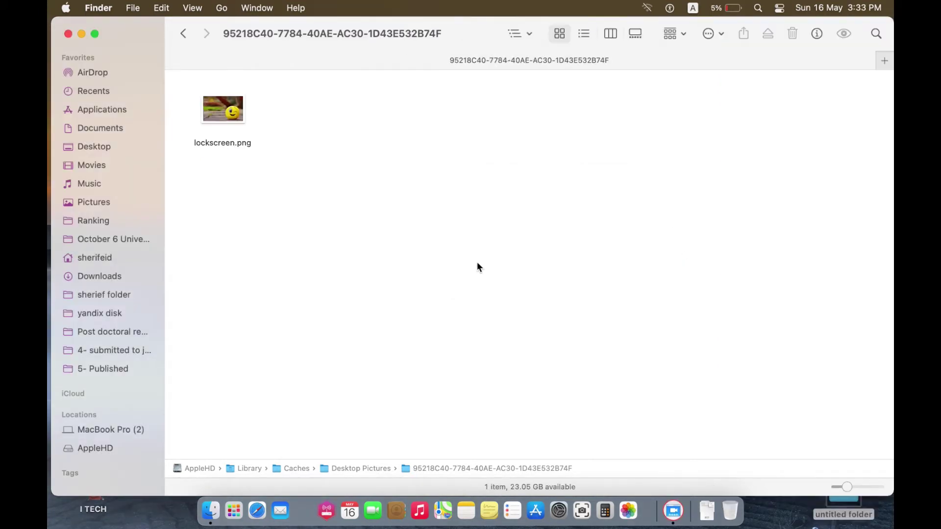
# Log out of the account from the Apple menu and confirm.
pyautogui.click(211, 113)
pyautogui.click(286, 154)
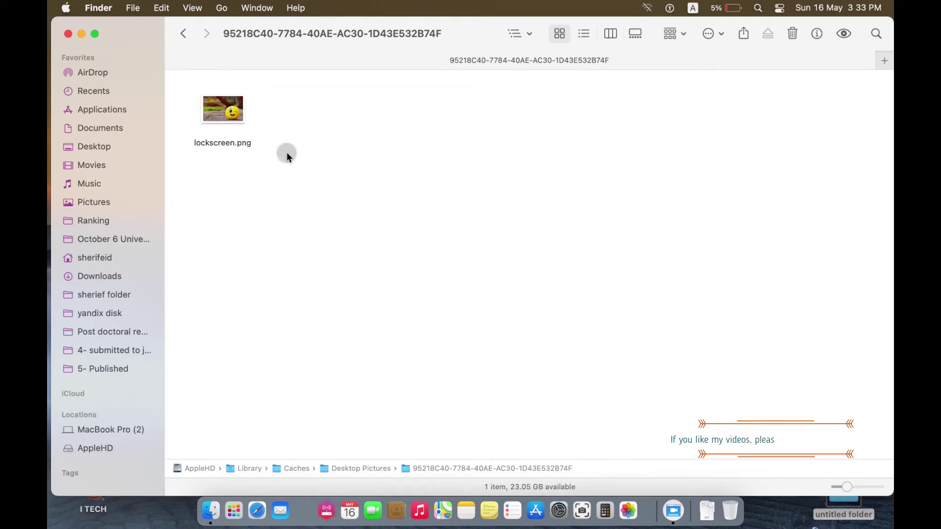
pyautogui.click(66, 8)
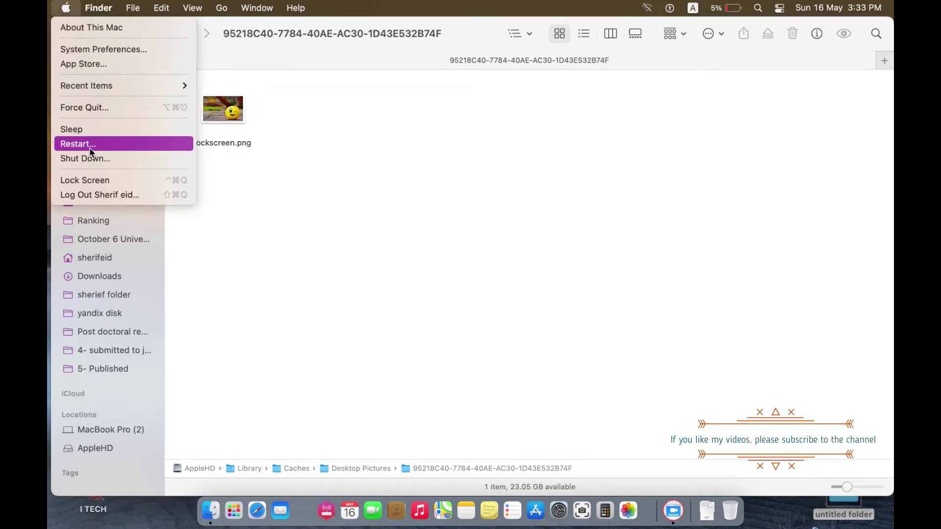
pyautogui.click(129, 196)
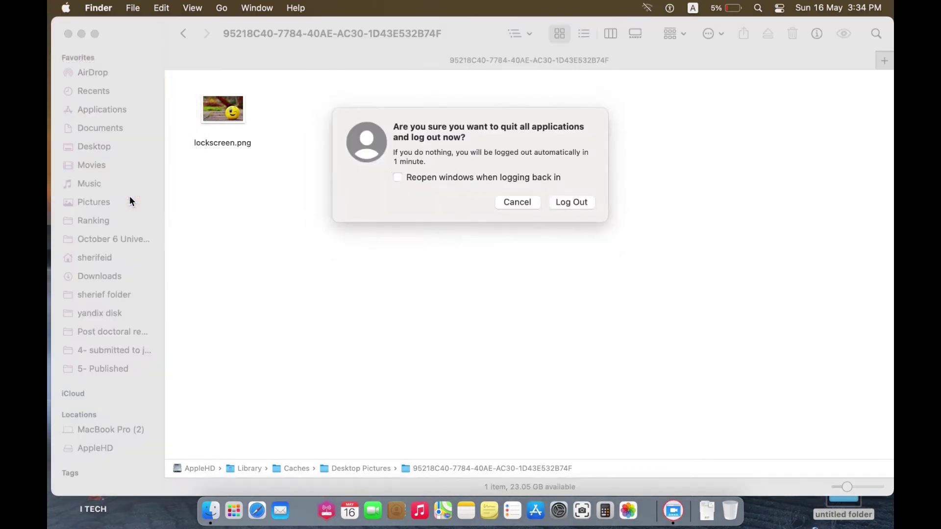
pyautogui.click(571, 202)
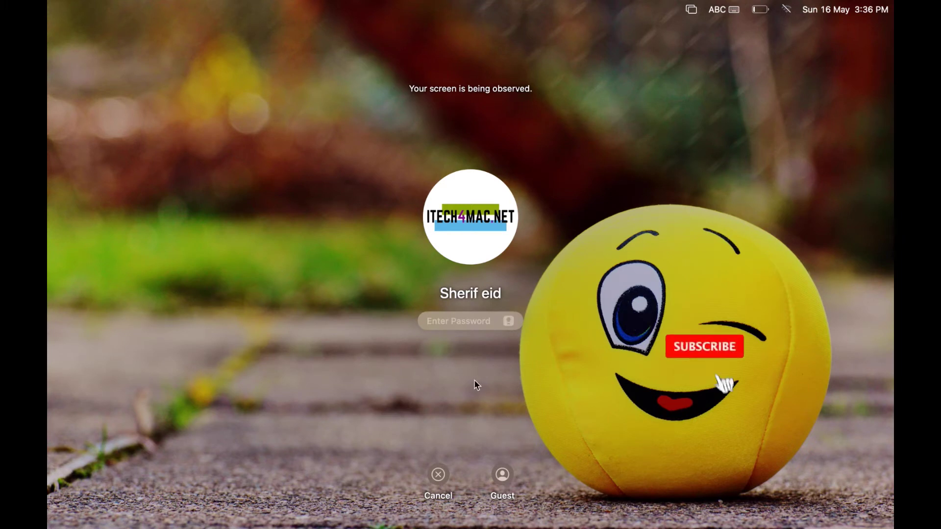
# Enter the account password at the smiley-ball lock screen to return to the desktop.
pyautogui.write('••••••••')
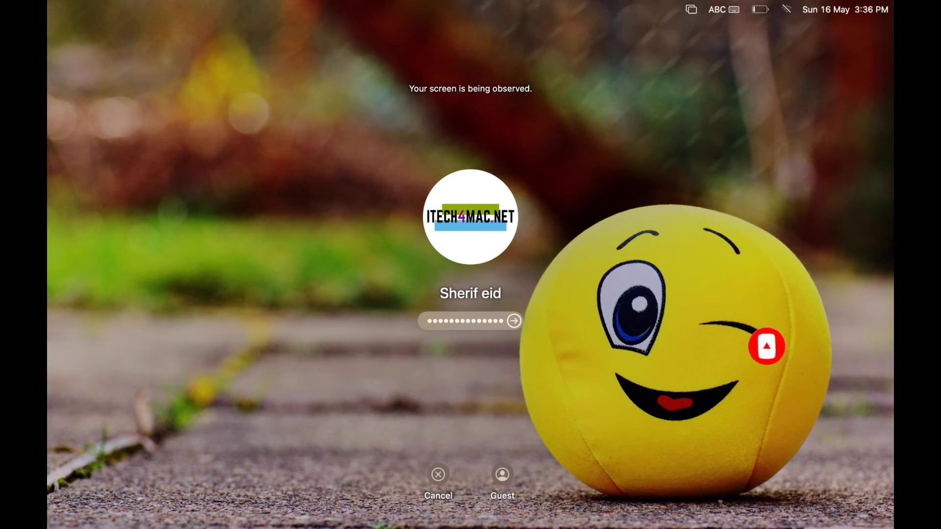
pyautogui.press('Return')
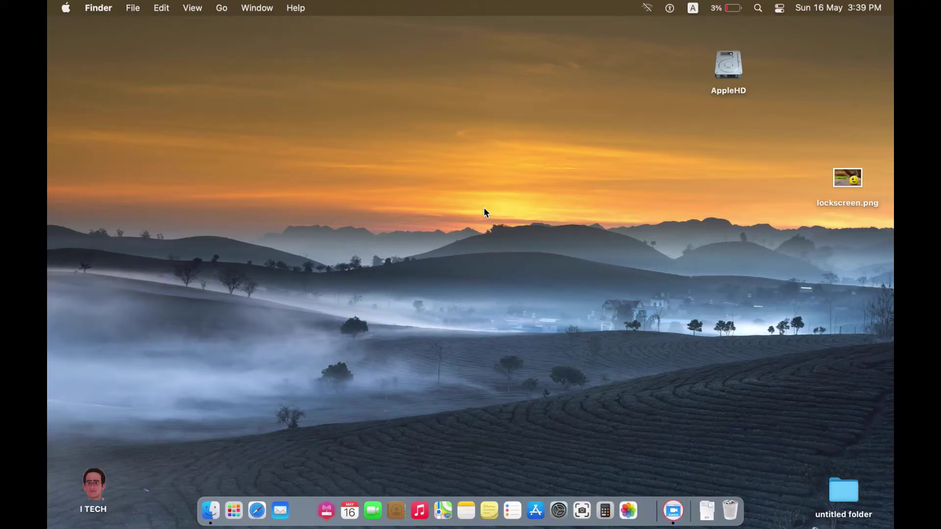
# Open AppleHD > Library > Caches > Desktop Pictures and narrow the window to show the desktop.
pyautogui.click(735, 72)
pyautogui.doubleClick(734, 72)
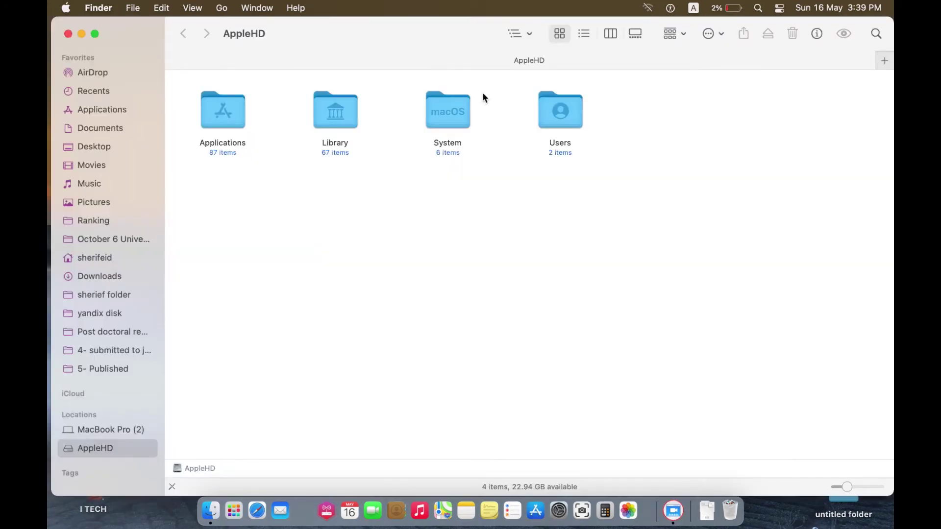
pyautogui.doubleClick(325, 118)
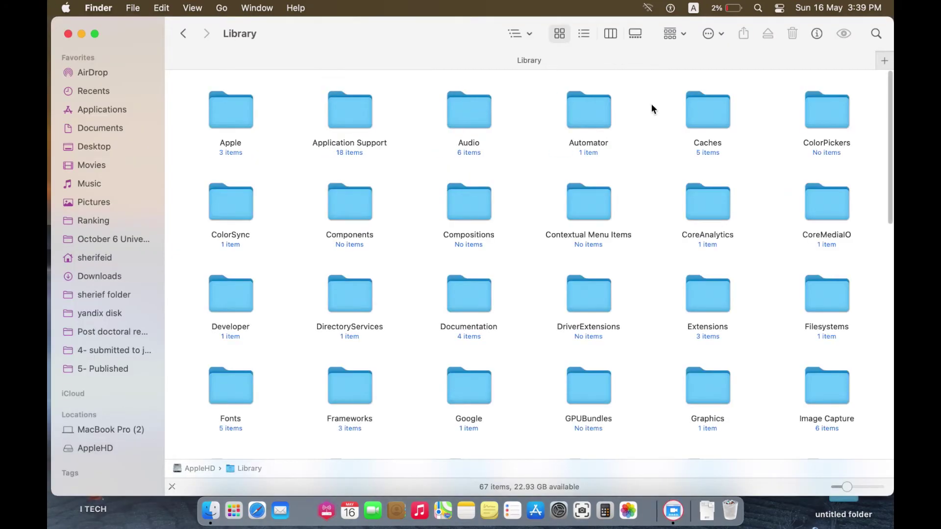
pyautogui.doubleClick(703, 116)
pyautogui.doubleClick(668, 114)
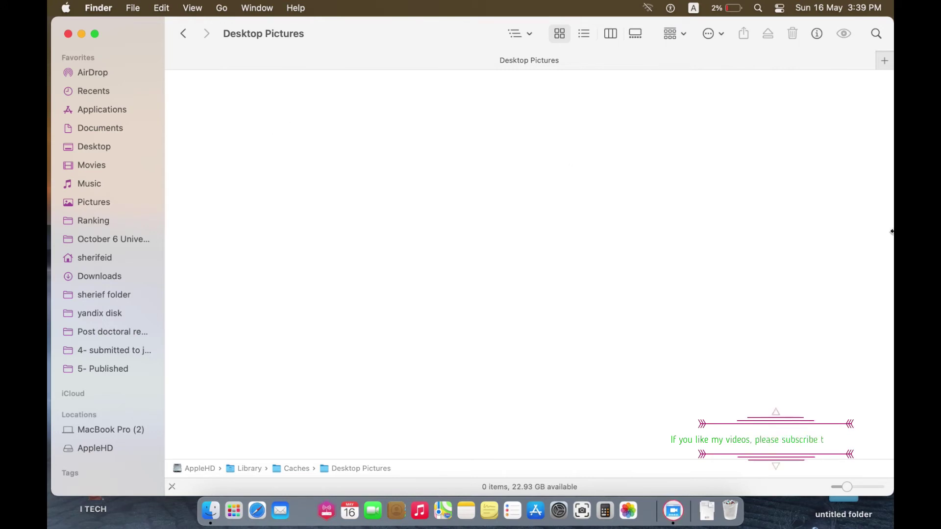
pyautogui.moveTo(892, 231); pyautogui.dragTo(799, 233)
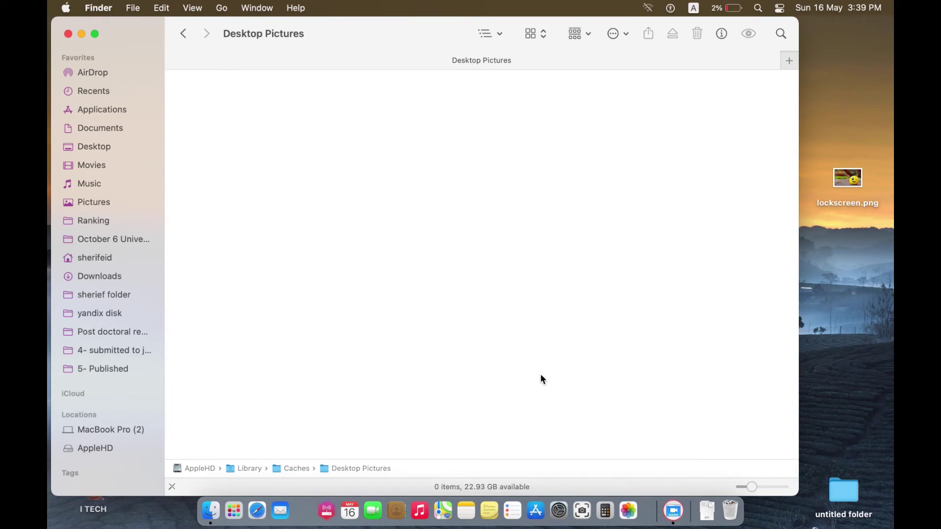
pyautogui.click(556, 493)
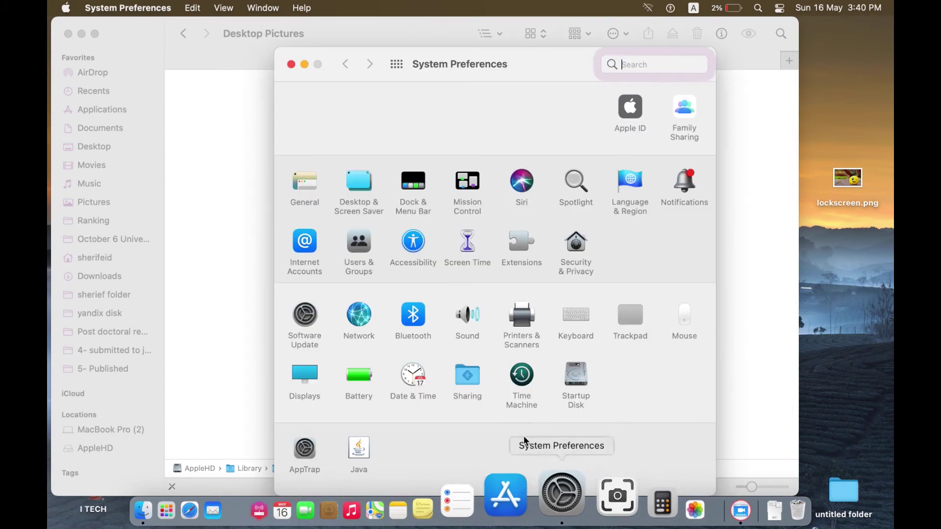
# Unlock the Users & Groups settings with the account password.
pyautogui.click(358, 247)
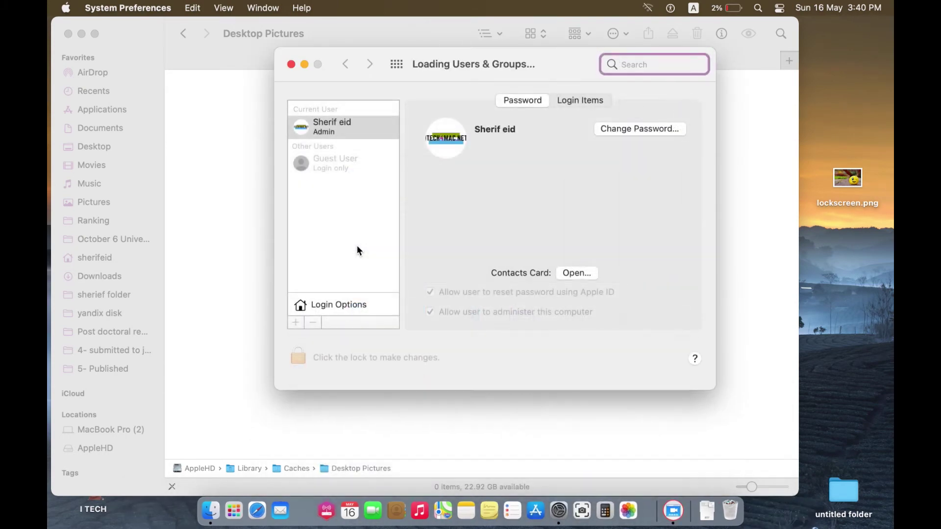
pyautogui.click(302, 353)
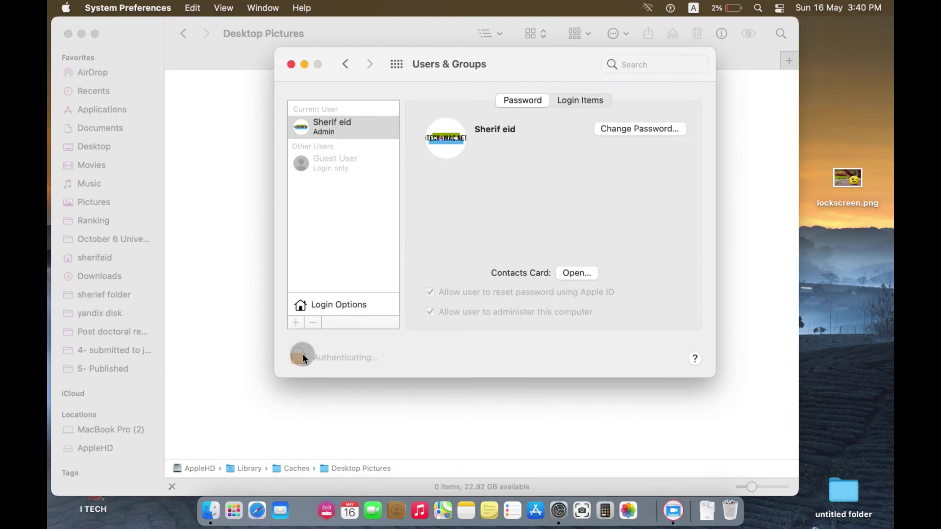
pyautogui.write('•••••••')
pyautogui.press('capslock')
pyautogui.write('••')
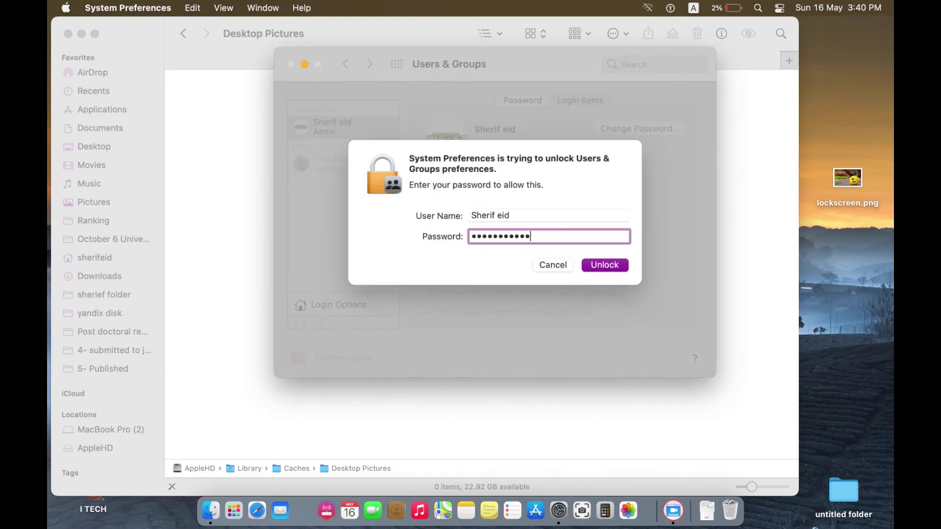
pyautogui.write('••••••')
pyautogui.press('Return')
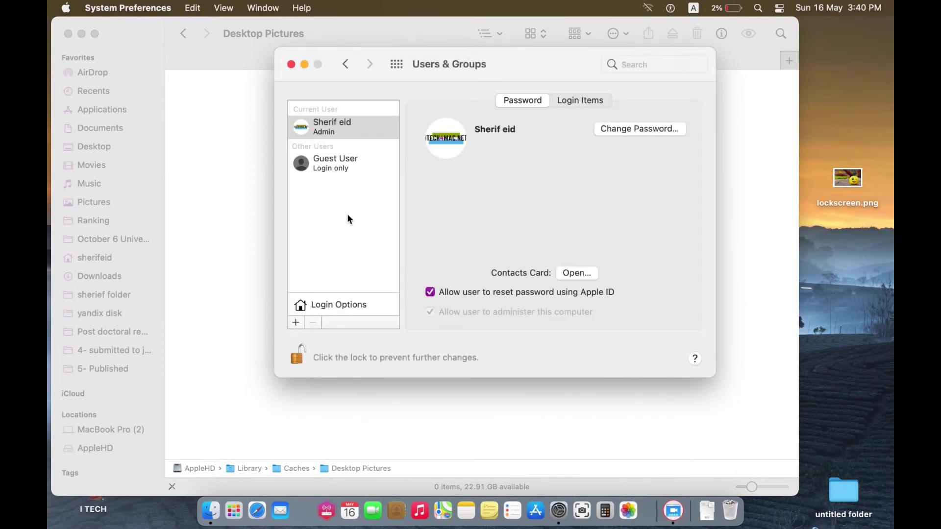
# Copy the current user's UUID from the account's Advanced Options, then close them.
pyautogui.click(347, 212)
pyautogui.rightClick(357, 131)
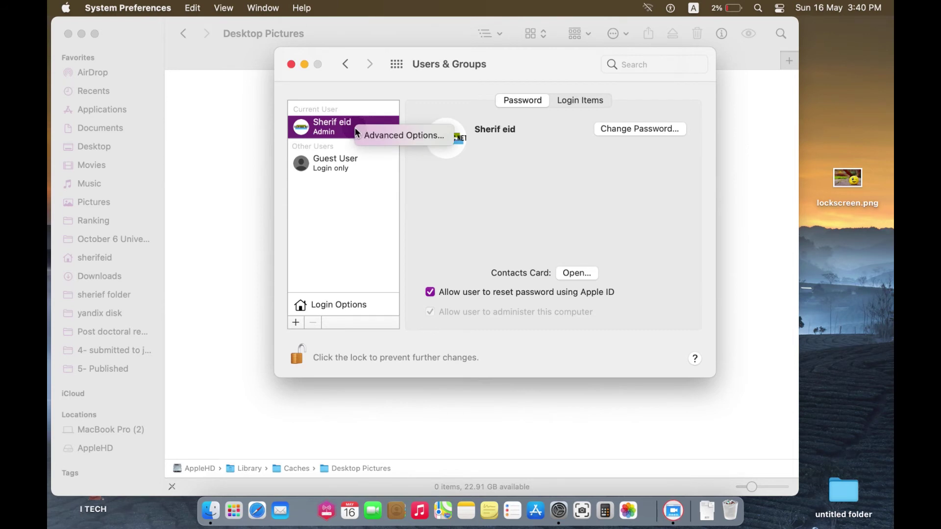
pyautogui.click(421, 136)
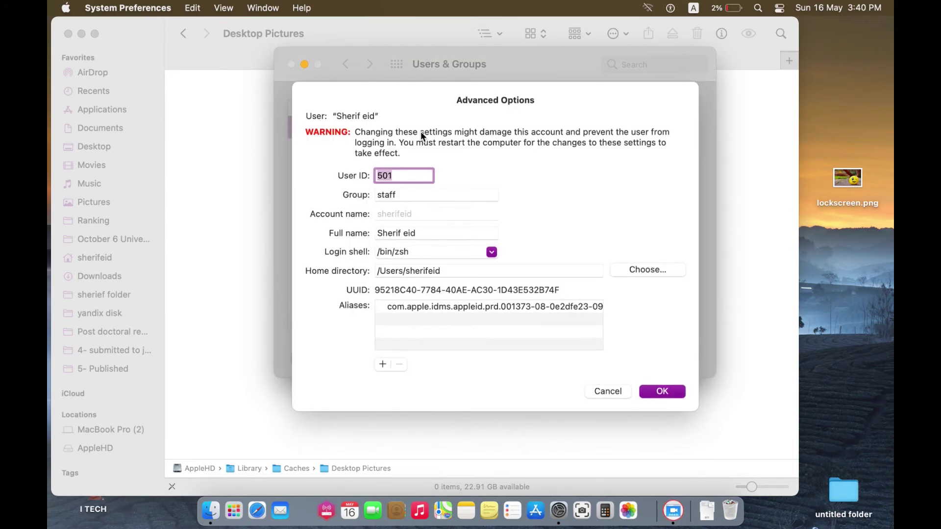
pyautogui.moveTo(375, 290); pyautogui.dragTo(564, 291)
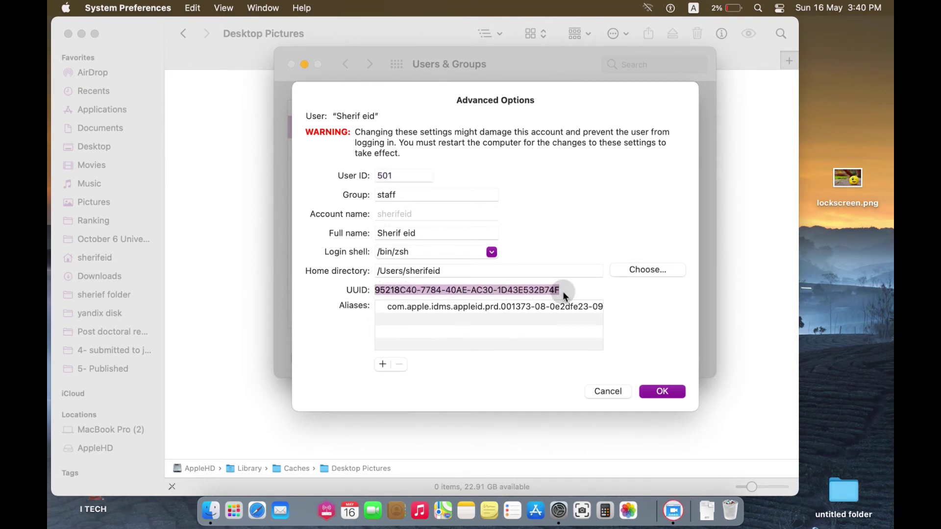
pyautogui.rightClick(539, 289)
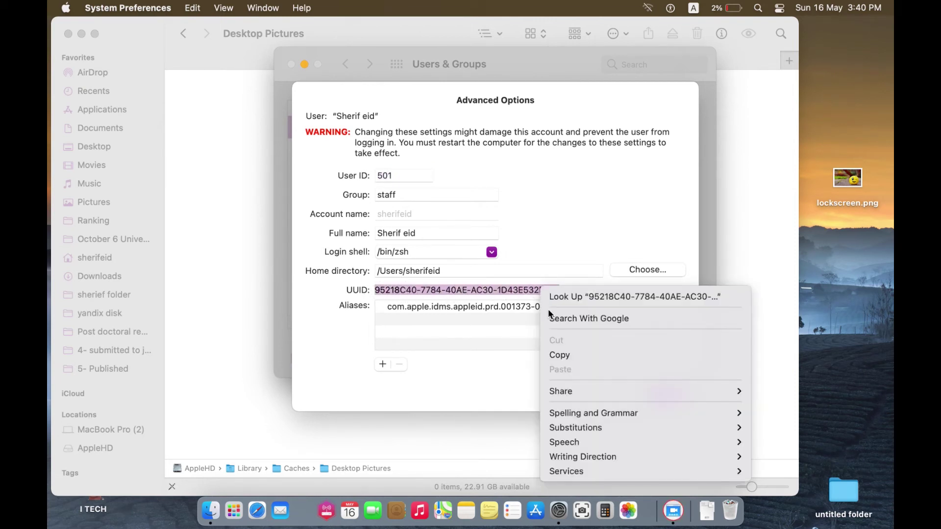
pyautogui.click(566, 354)
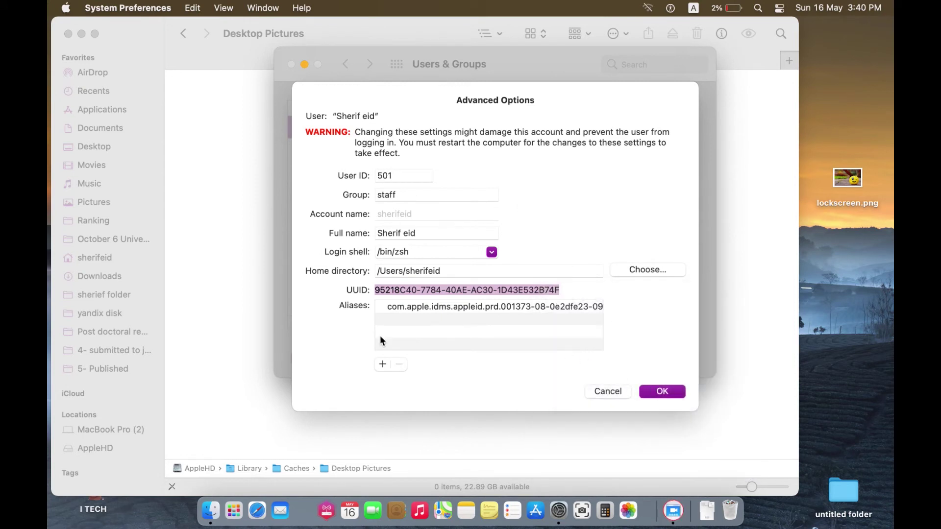
pyautogui.click(662, 392)
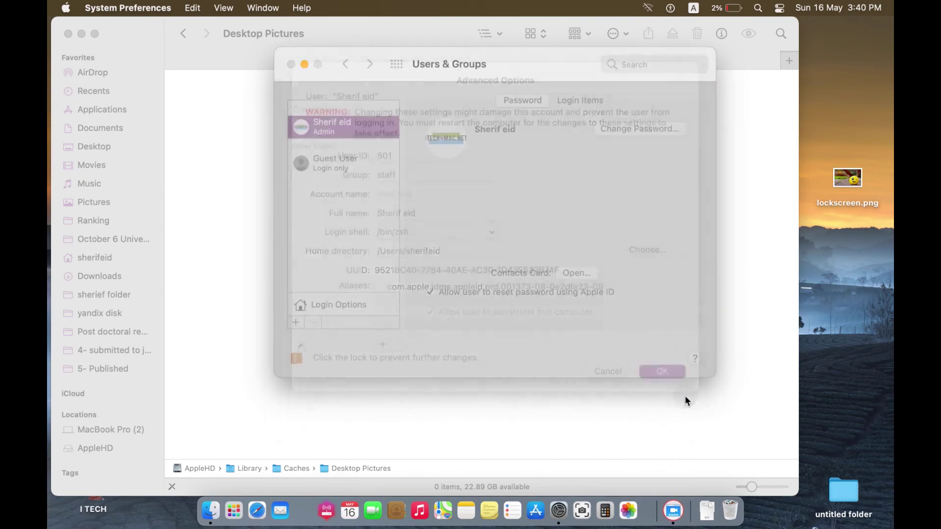
# Create a new folder in Desktop Pictures, authenticating with the account password.
pyautogui.click(304, 64)
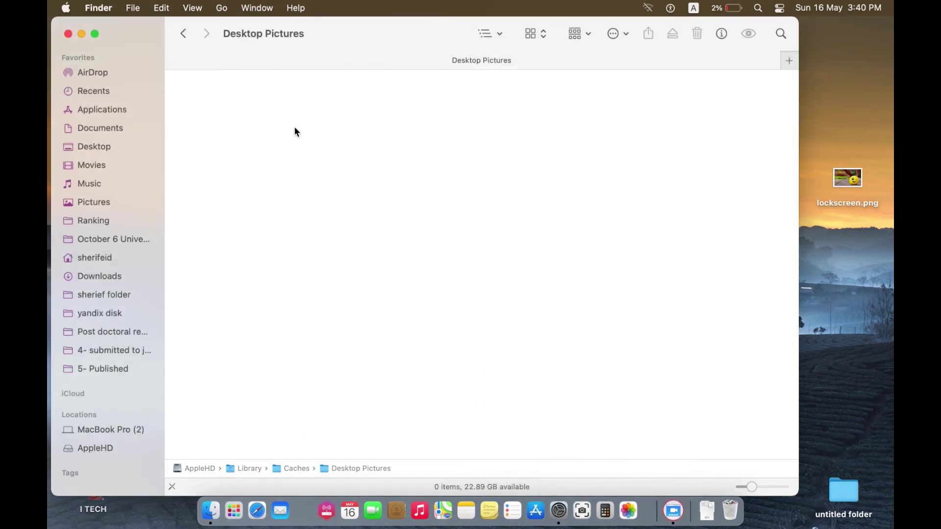
pyautogui.rightClick(296, 132)
pyautogui.click(301, 133)
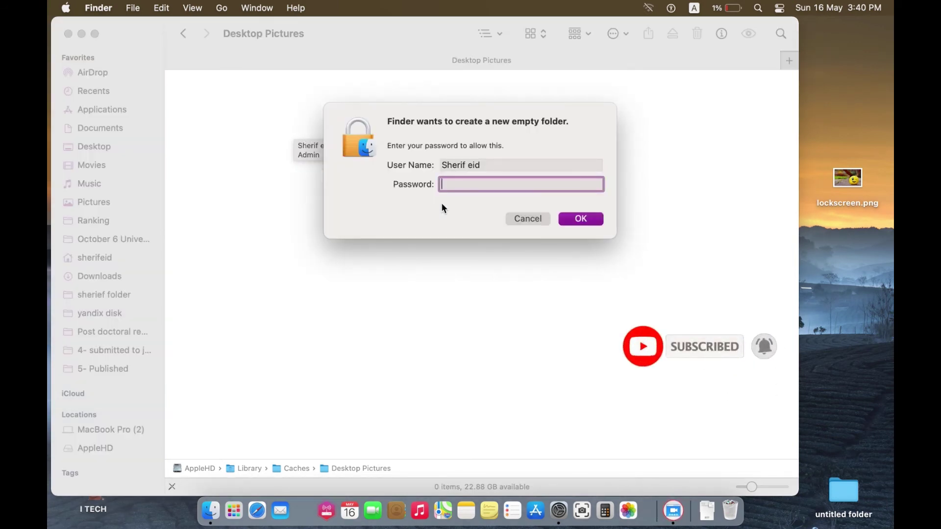
pyautogui.write('••••••••••')
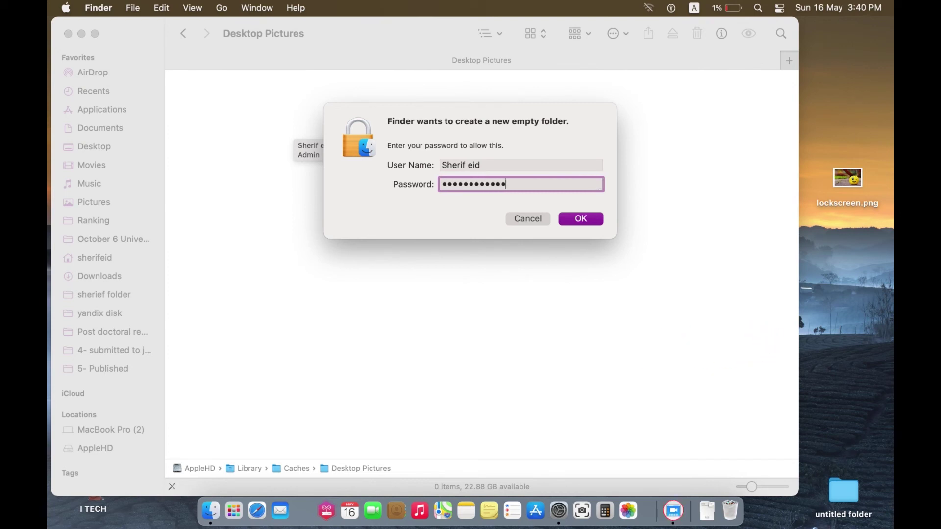
pyautogui.press('Return')
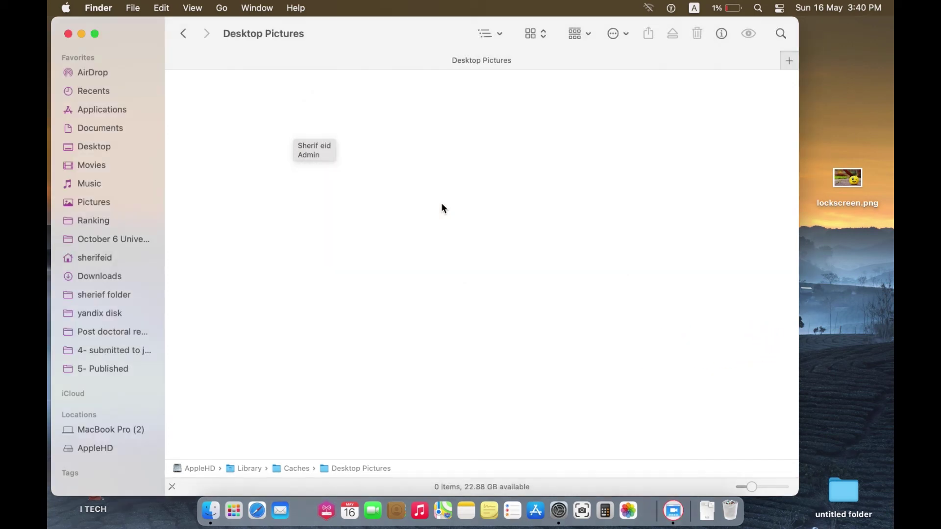
pyautogui.click(258, 181)
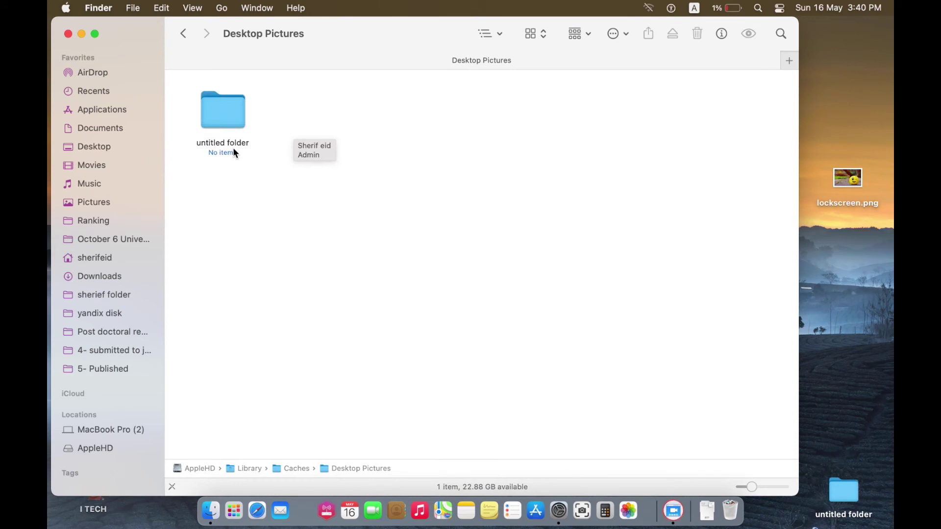
# Rename the untitled folder to the pasted UUID, authenticating the change.
pyautogui.click(219, 146)
pyautogui.click(218, 144)
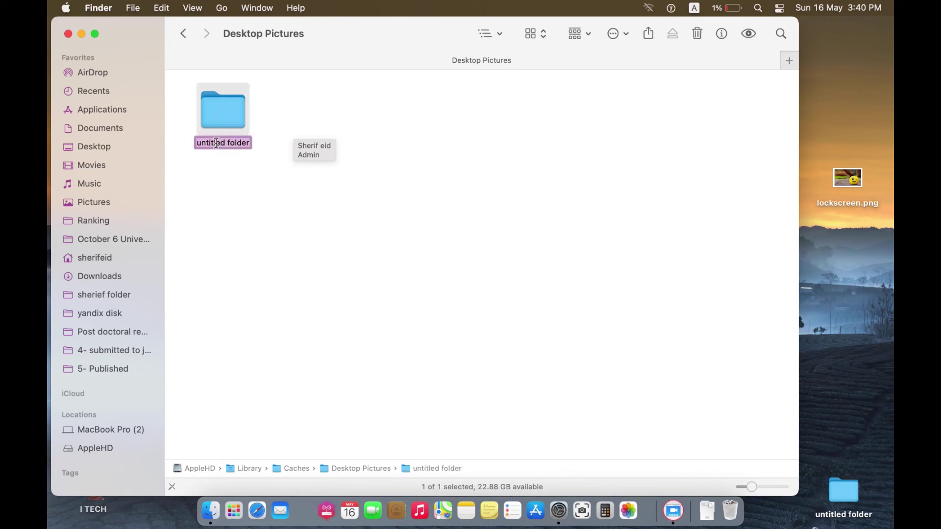
pyautogui.rightClick(216, 142)
pyautogui.click(235, 222)
pyautogui.click(285, 217)
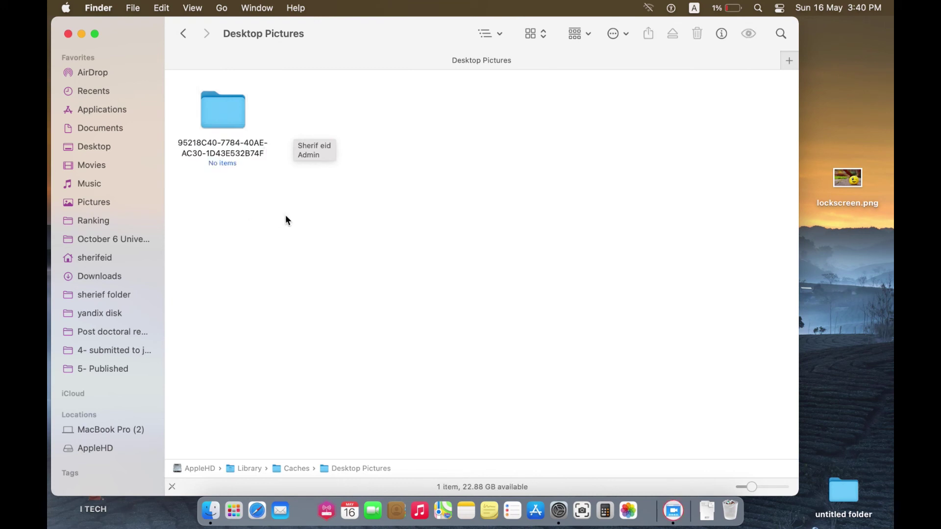
pyautogui.write('••')
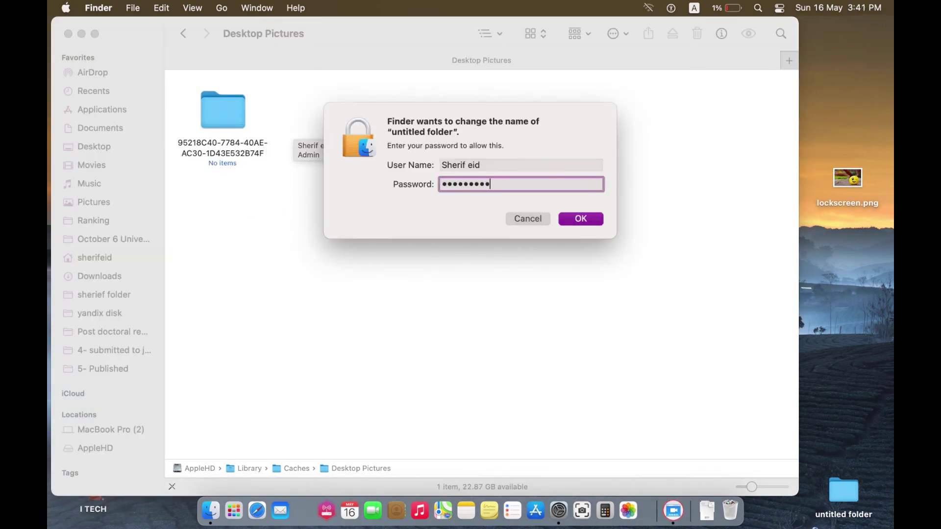
pyautogui.press('Return')
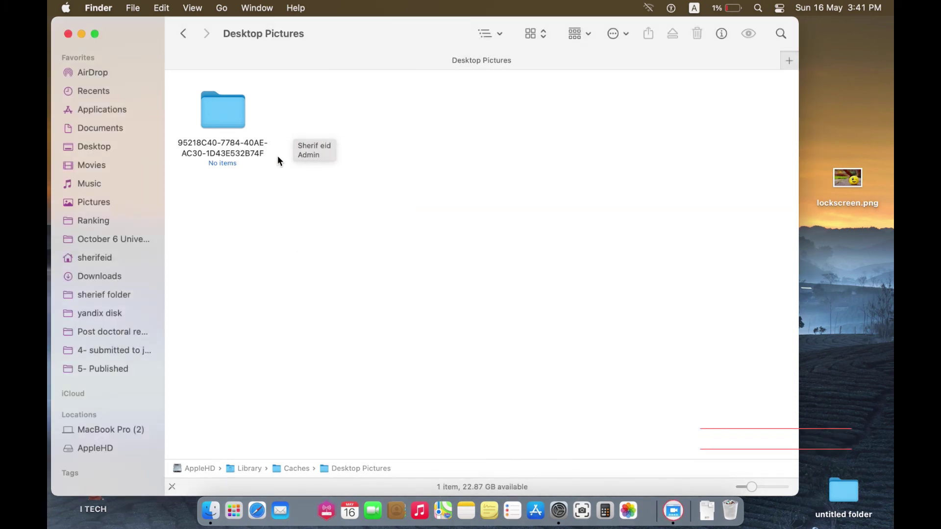
# Open the UUID-named folder and drag lockscreen.png from the desktop into it.
pyautogui.click(243, 125)
pyautogui.doubleClick(243, 125)
pyautogui.moveTo(862, 181); pyautogui.dragTo(477, 183)
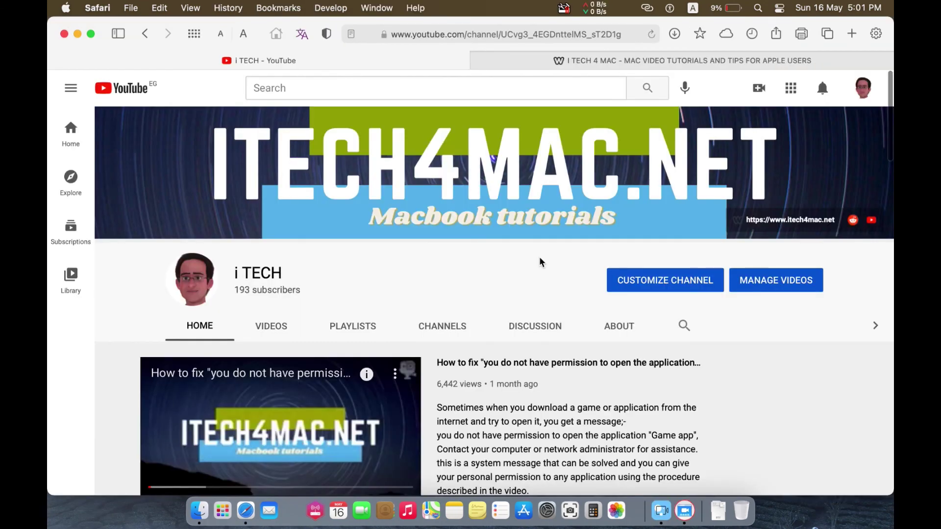
# Leave the YouTube channel for the I TECH 4 MAC tab's MacBook Tutorials & Tips home page.
pyautogui.scroll(-2, 540, 262)
pyautogui.scroll(-6, 540, 261)
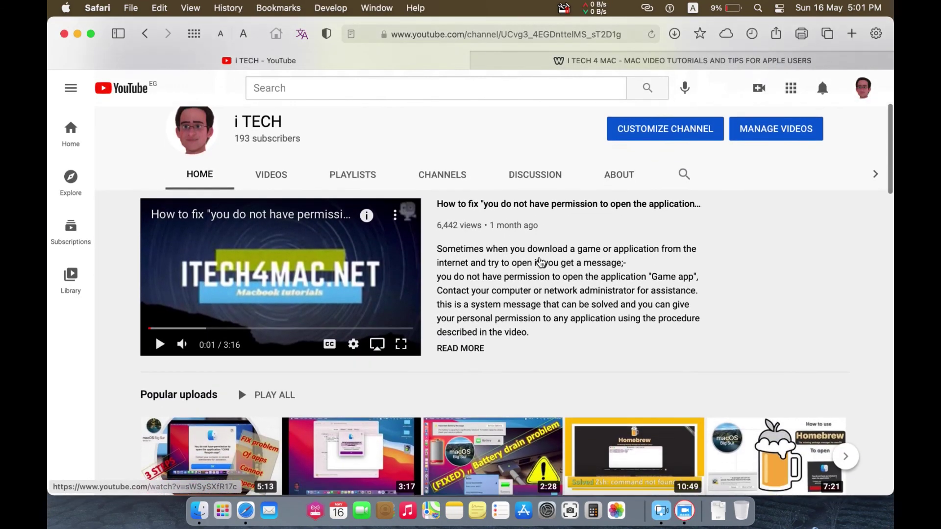
pyautogui.scroll(-15, 540, 262)
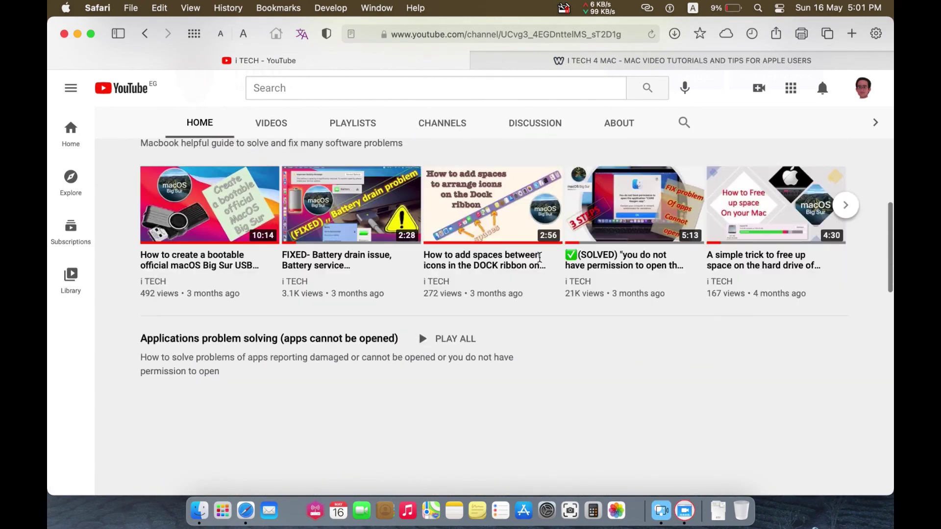
pyautogui.scroll(-15, 540, 258)
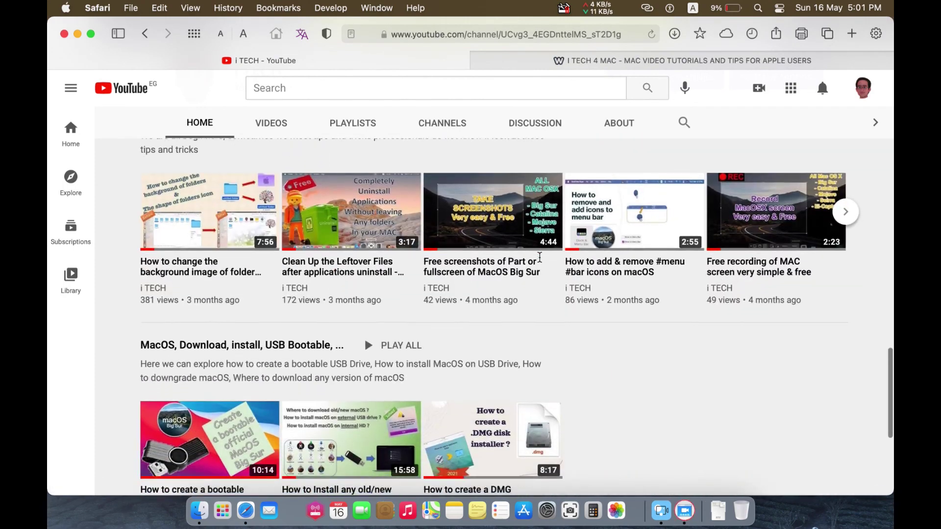
pyautogui.scroll(20, 540, 190)
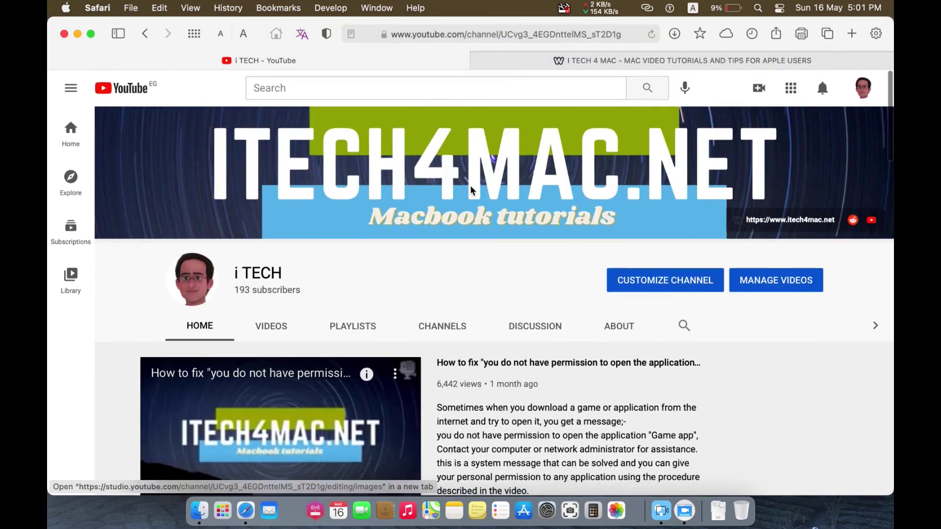
pyautogui.moveTo(263, 177)
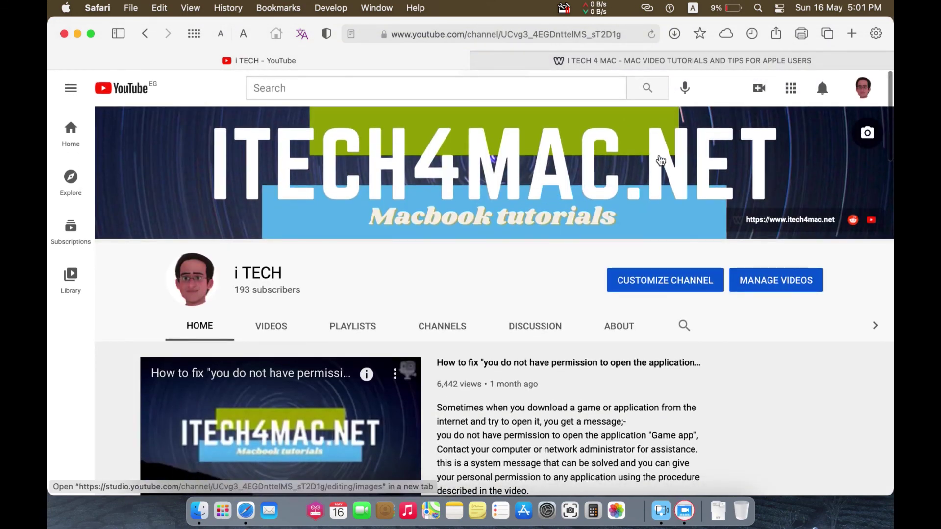
pyautogui.click(681, 57)
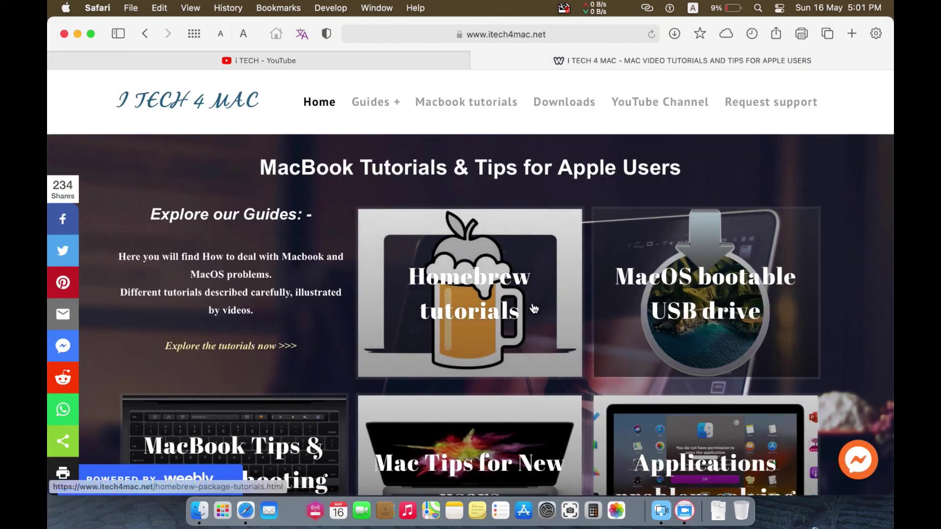
pyautogui.scroll(-20, 534, 308)
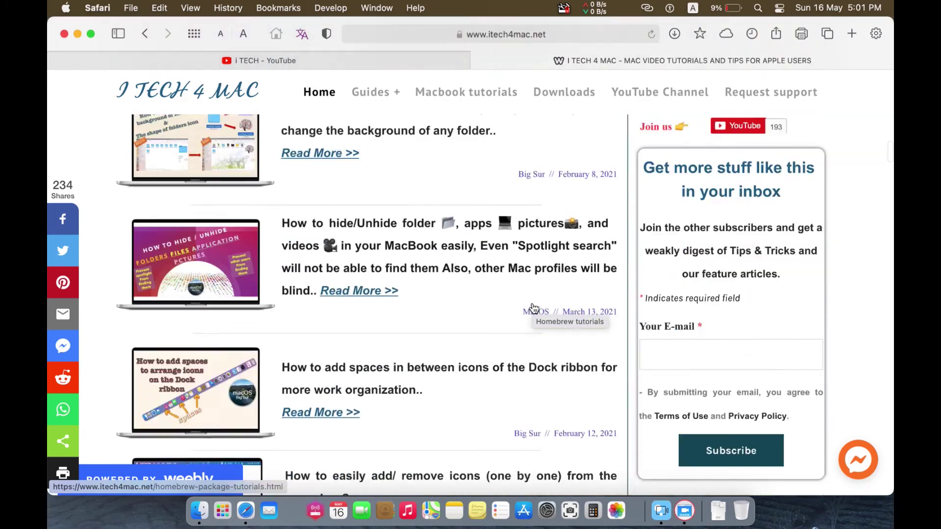